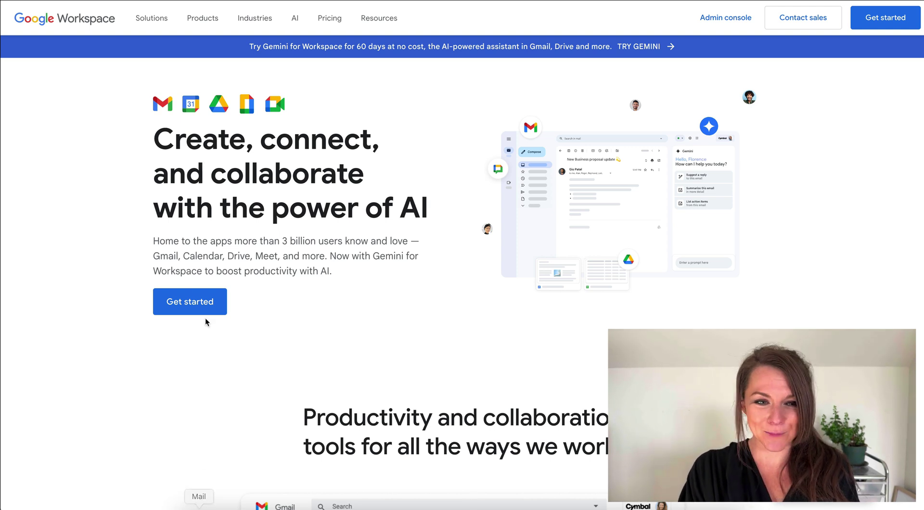
- Start the Workspace sign-up and register the business as 'Palm Tree Logo' with team size Just you
{"action": "left_click", "coordinate": [202, 304]}
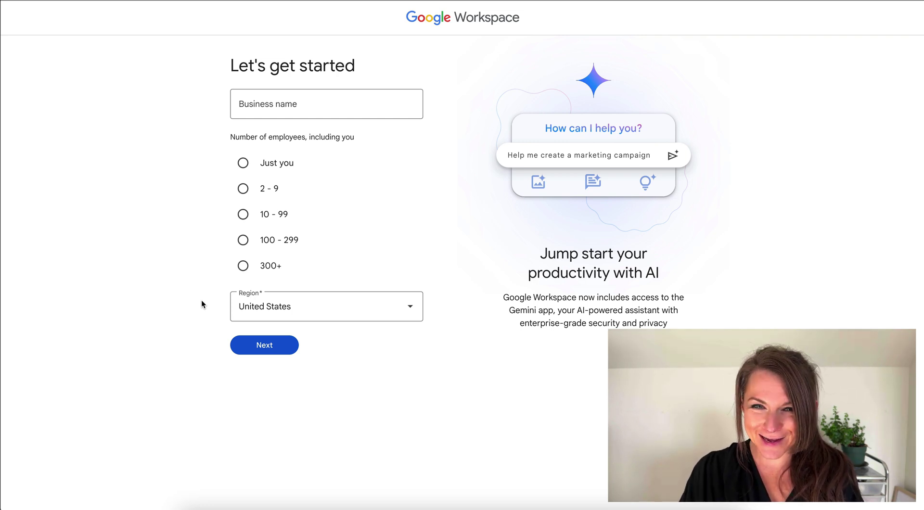
{"action": "left_click", "coordinate": [342, 109]}
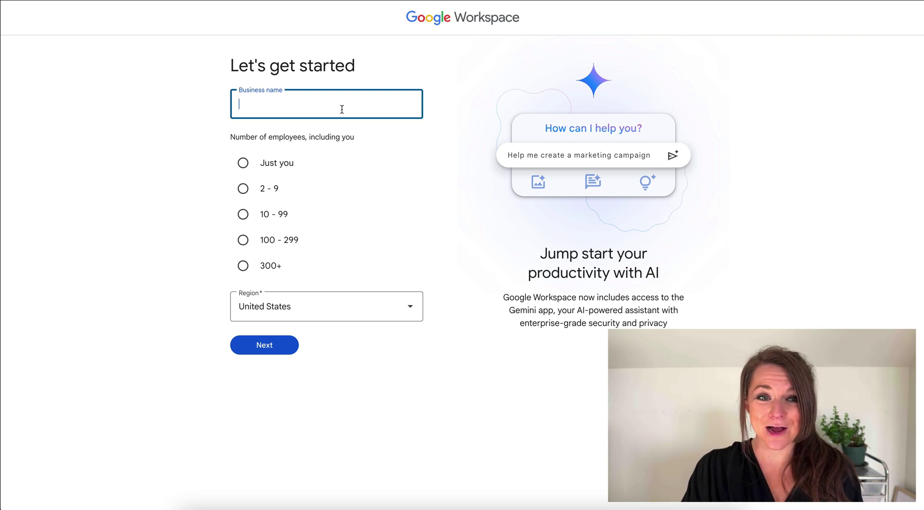
{"action": "type", "text": "Palm "}
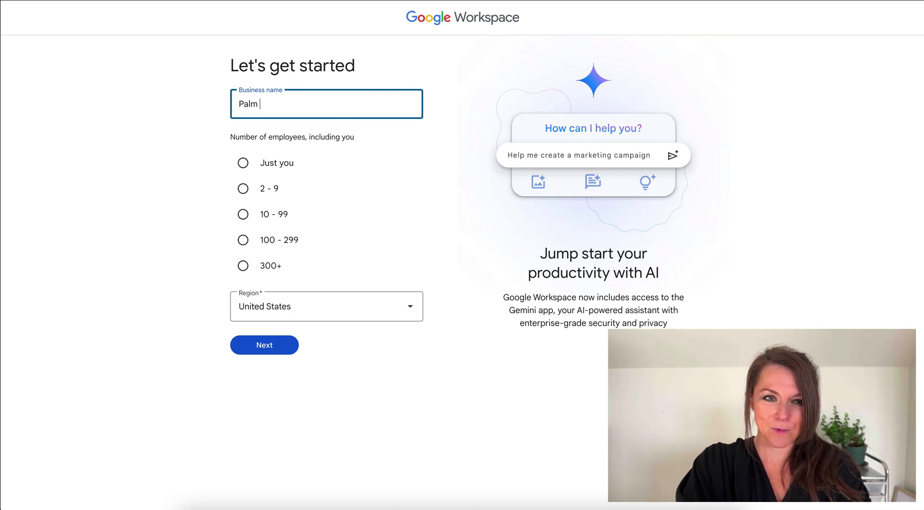
{"action": "type", "text": "Tree Logo"}
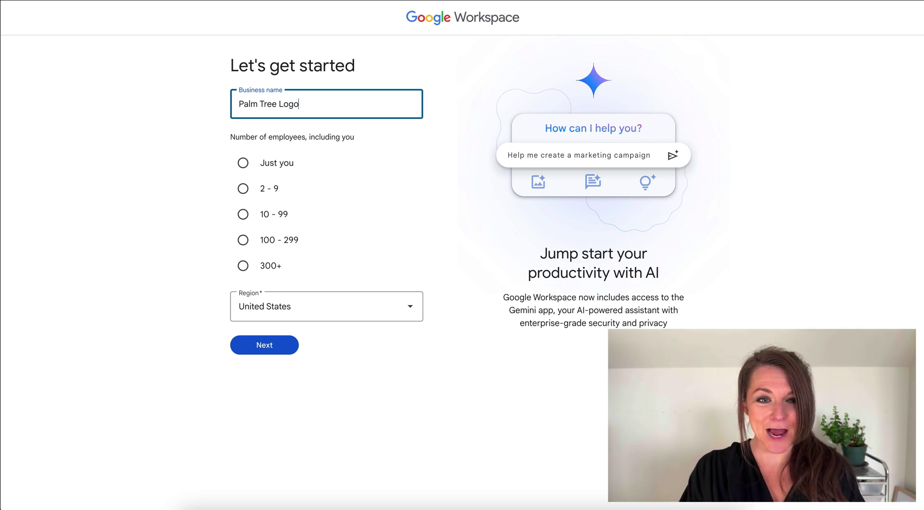
{"action": "left_click", "coordinate": [243, 164]}
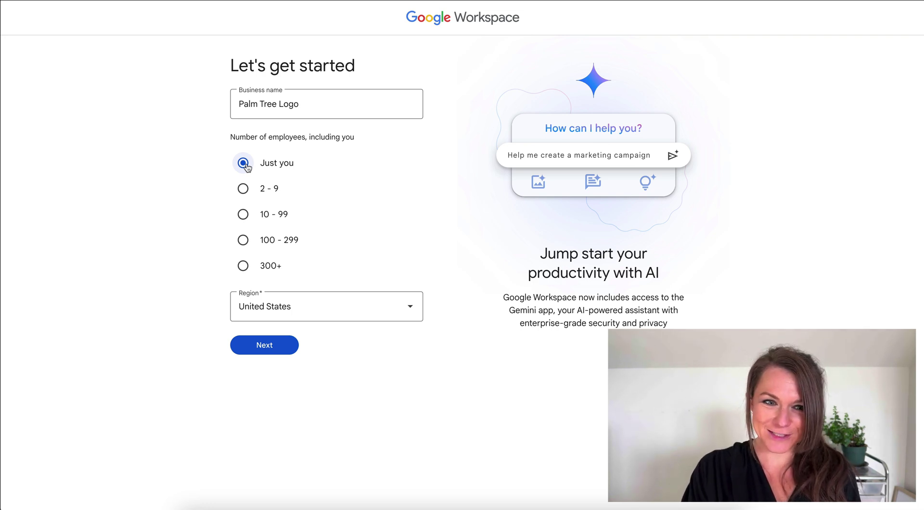
{"action": "left_click", "coordinate": [266, 344]}
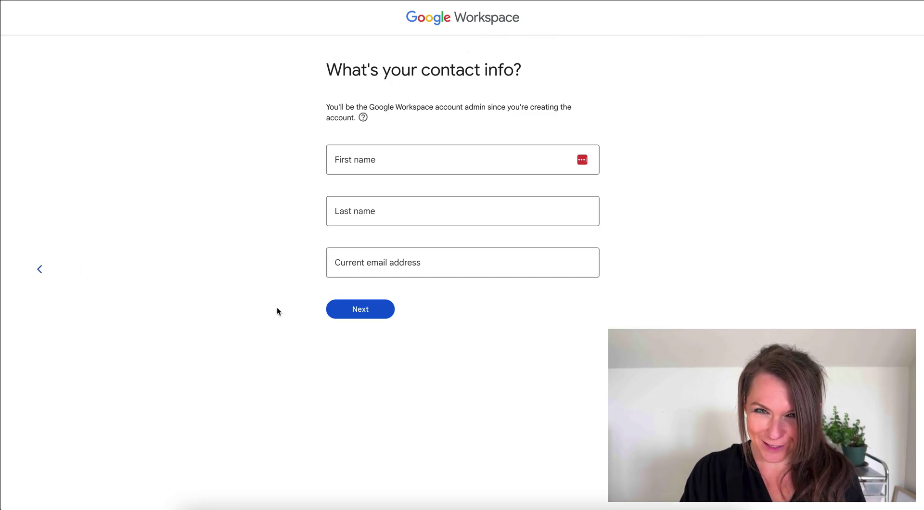
- Fill in the admin's contact details, then choose setup using an already owned domain
{"action": "left_click", "coordinate": [367, 161]}
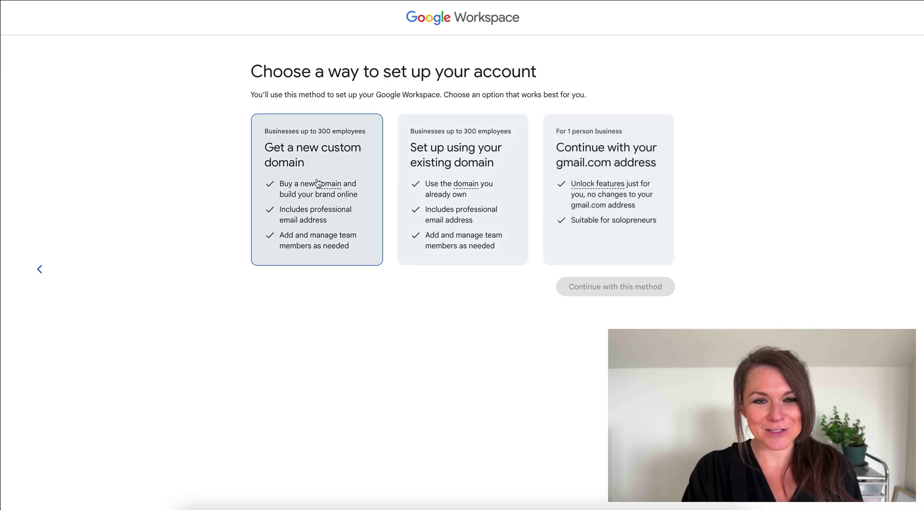
{"action": "left_click", "coordinate": [483, 177]}
{"action": "left_click", "coordinate": [596, 287]}
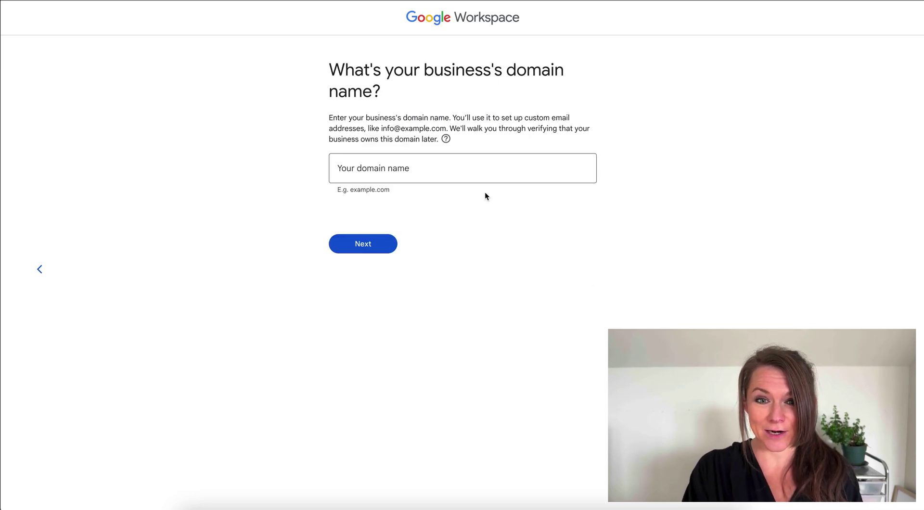
- Enter and confirm palmtreelogo.com as the business domain, then enter the admin sign-in username
{"action": "left_click", "coordinate": [494, 172]}
{"action": "type", "text": "palmtre"}
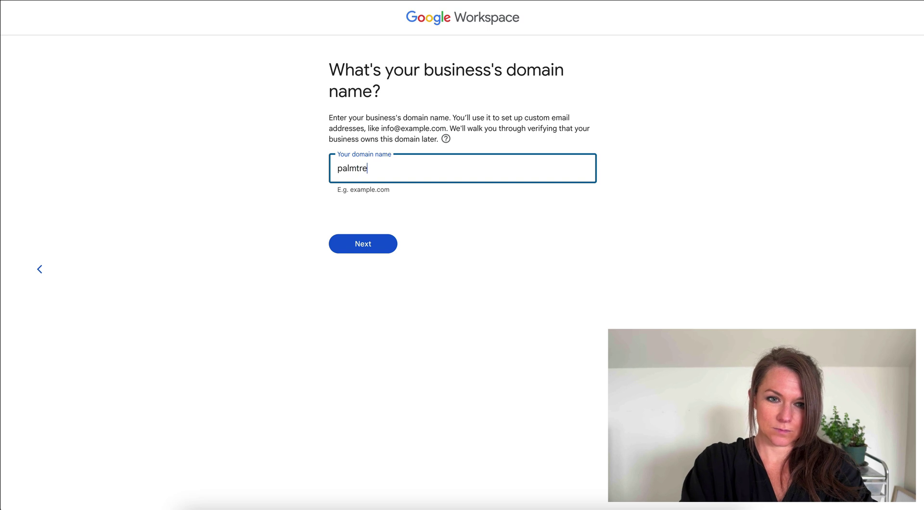
{"action": "type", "text": "elogo.com"}
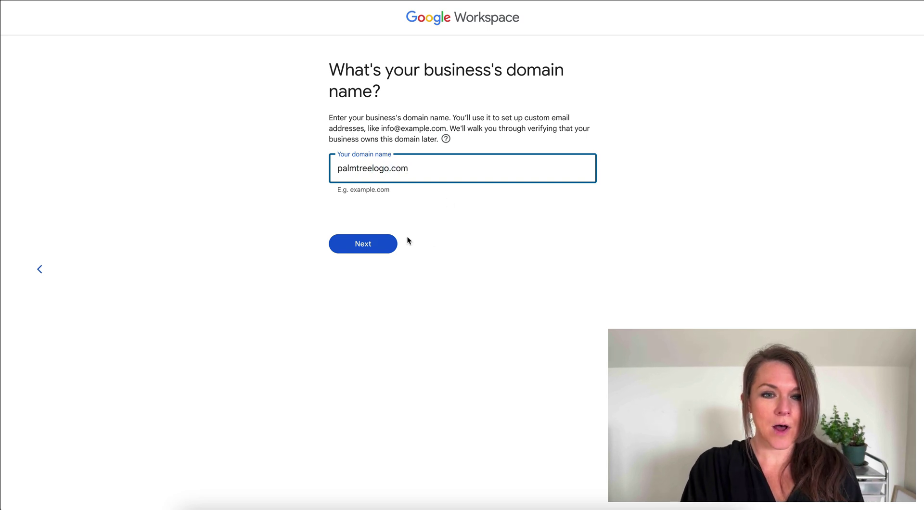
{"action": "left_click", "coordinate": [382, 244]}
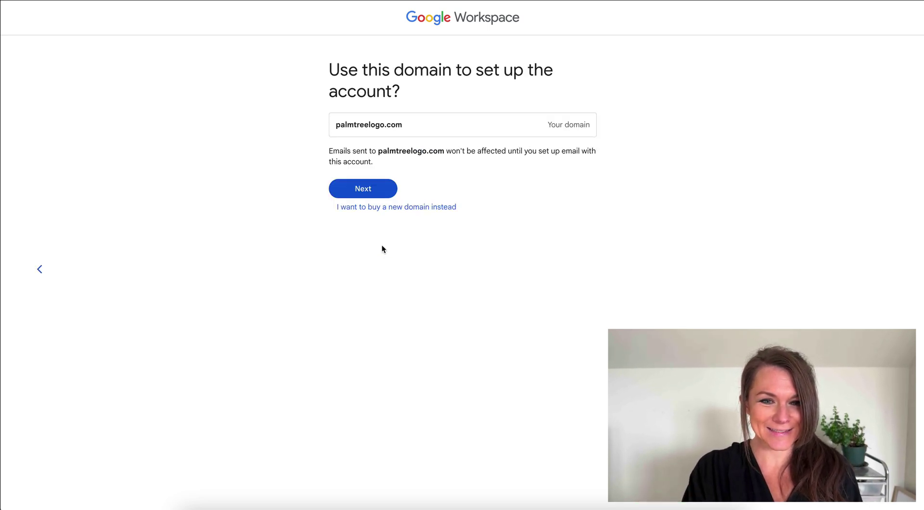
{"action": "left_click", "coordinate": [377, 191]}
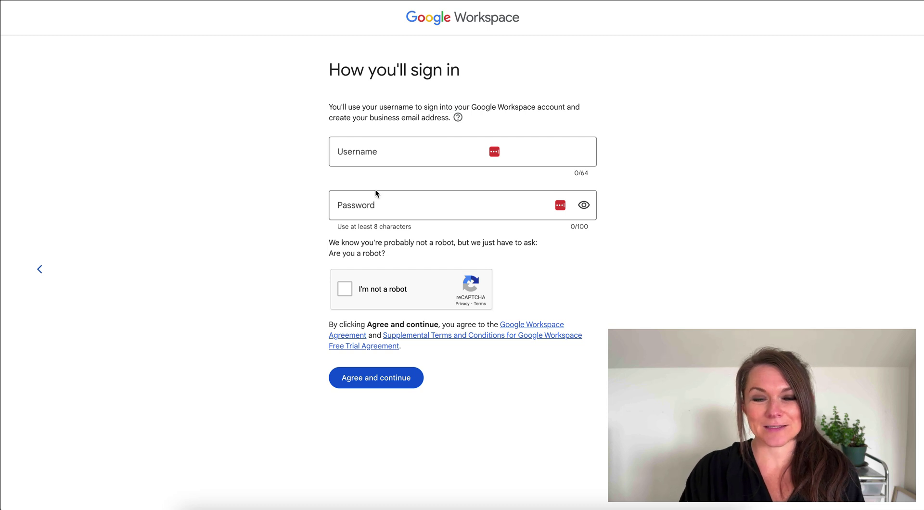
{"action": "left_click", "coordinate": [351, 163]}
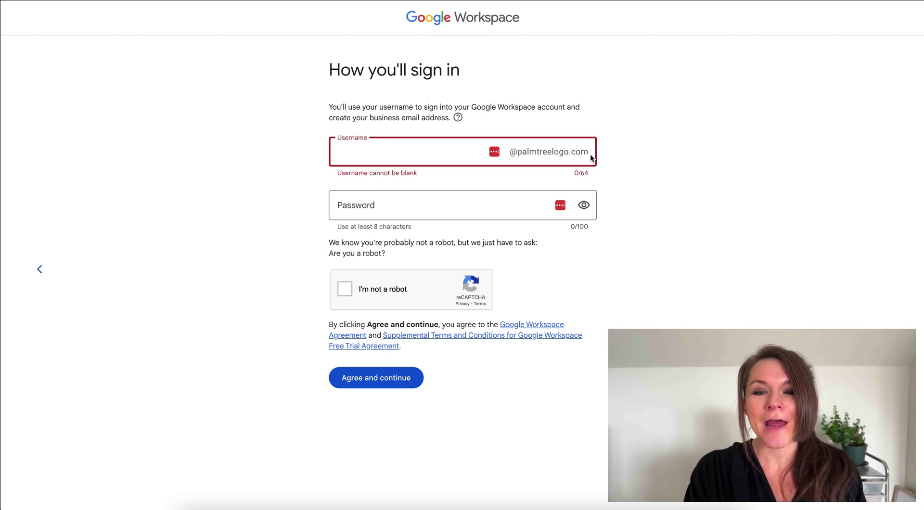
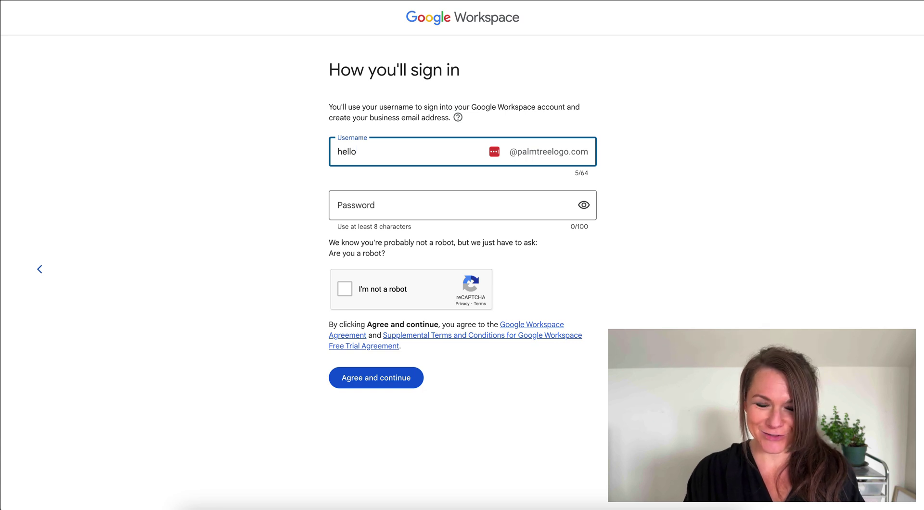
- Choose the $18 annual plan, start the 14-day Business Plus free trial, and skip Gemini
{"action": "left_click", "coordinate": [338, 205]}
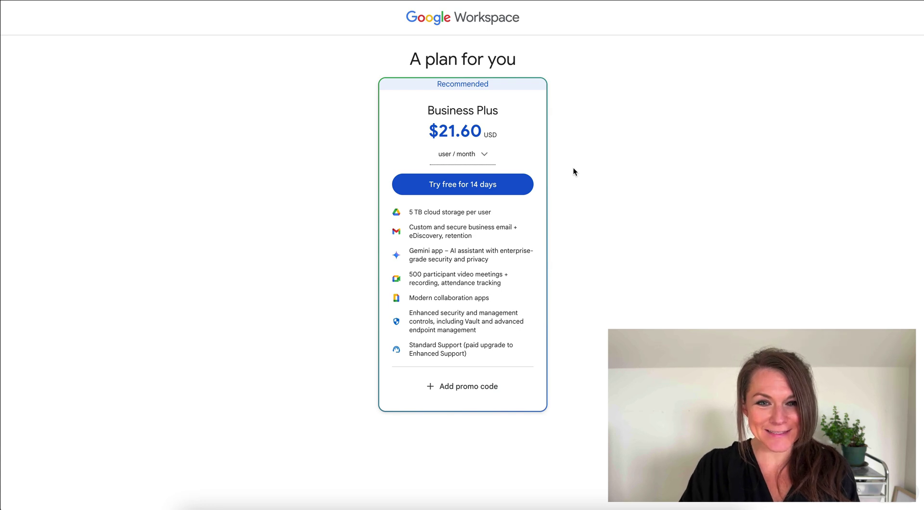
{"action": "left_click", "coordinate": [483, 152]}
{"action": "left_click", "coordinate": [371, 294]}
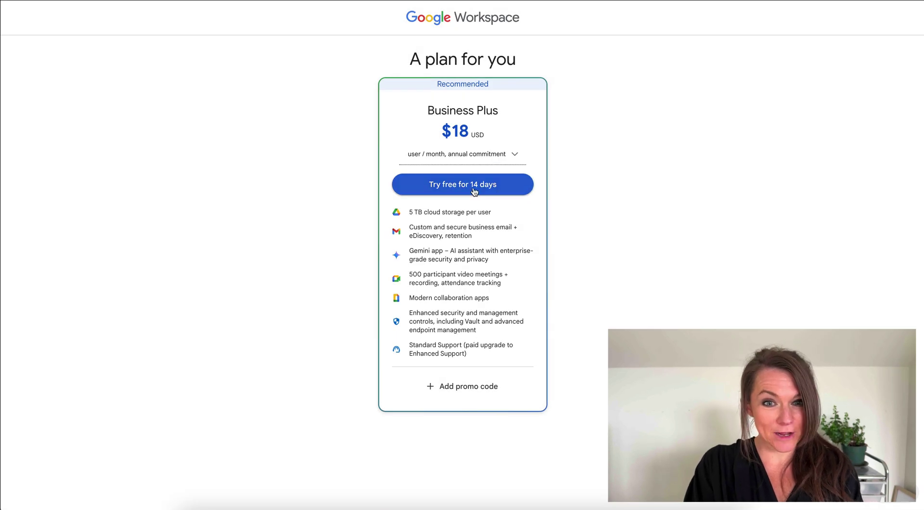
{"action": "left_click", "coordinate": [474, 192]}
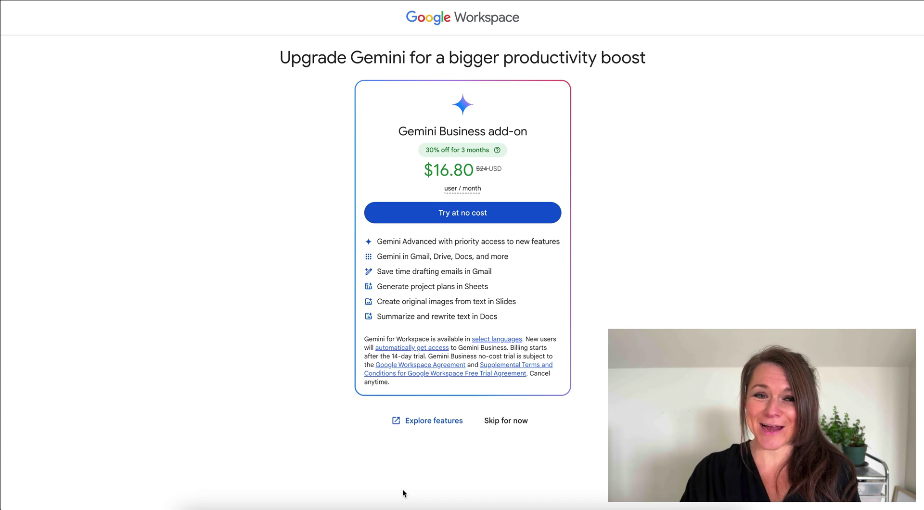
{"action": "left_click", "coordinate": [512, 419]}
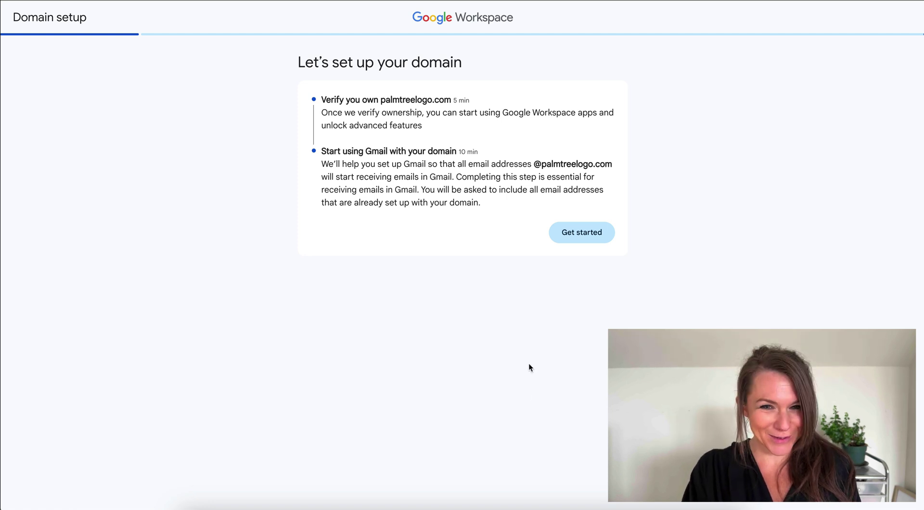
- Start domain setup with Namecheap as the domain host and copy the TXT verification code
{"action": "left_click", "coordinate": [585, 239]}
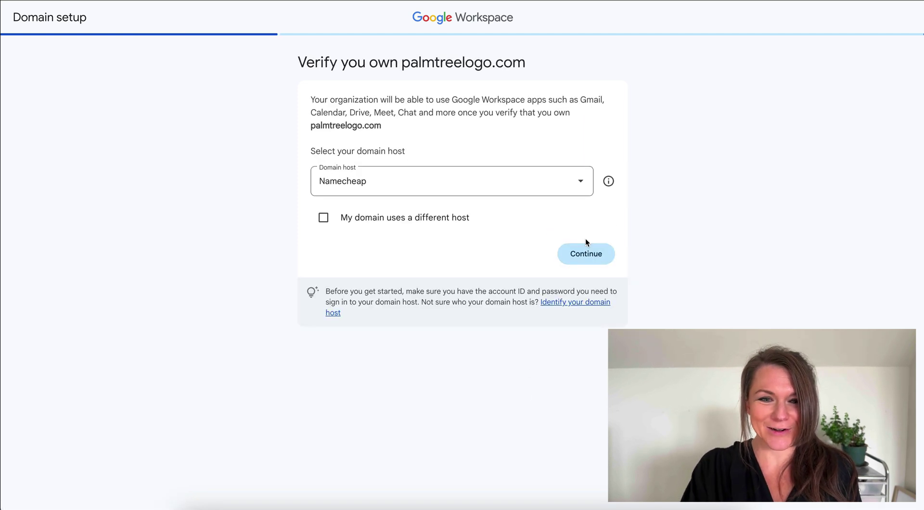
{"action": "left_click", "coordinate": [411, 195]}
{"action": "left_click", "coordinate": [411, 195]}
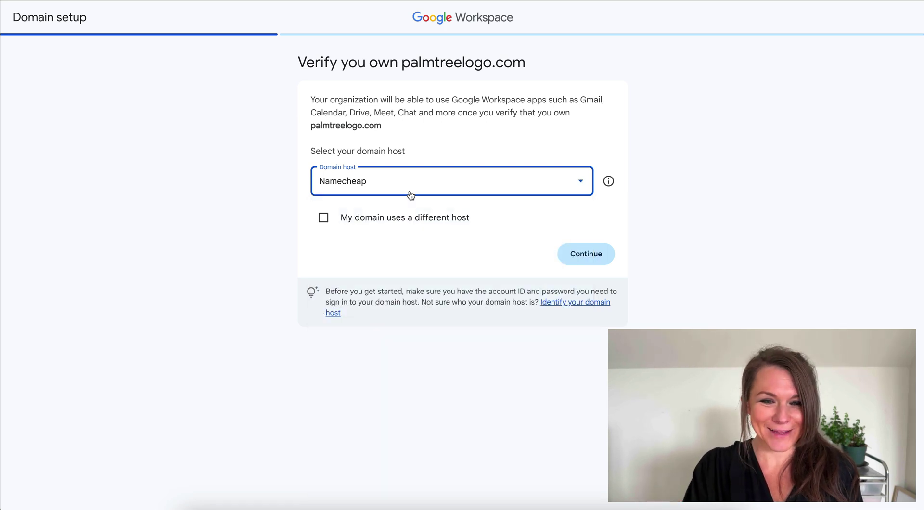
{"action": "left_click", "coordinate": [596, 254]}
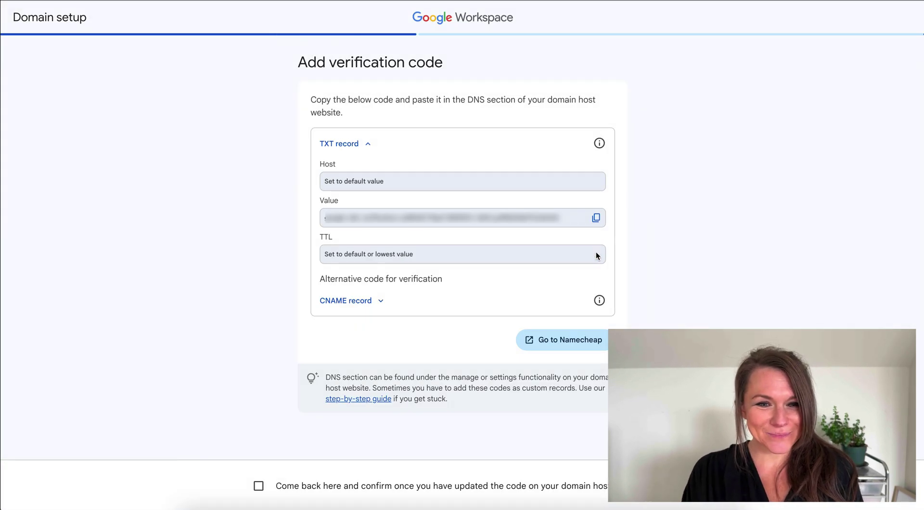
{"action": "left_click", "coordinate": [380, 301]}
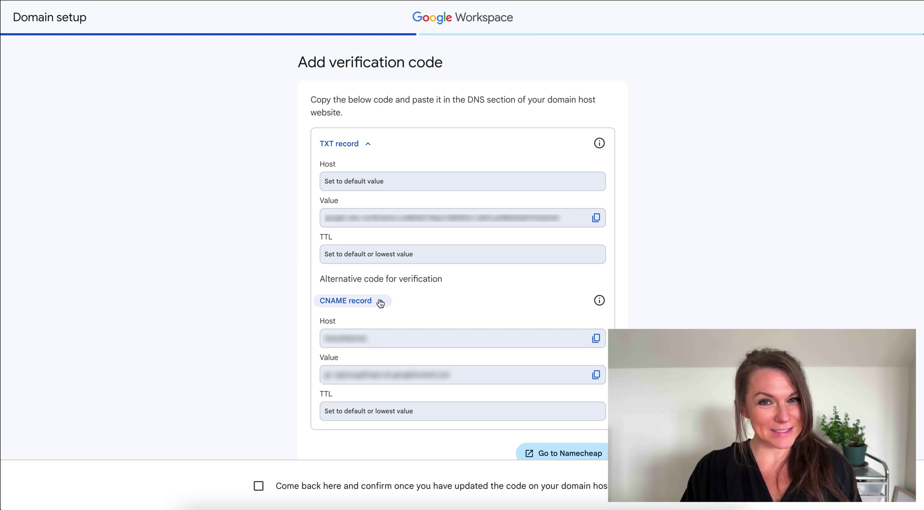
{"action": "left_click", "coordinate": [596, 218]}
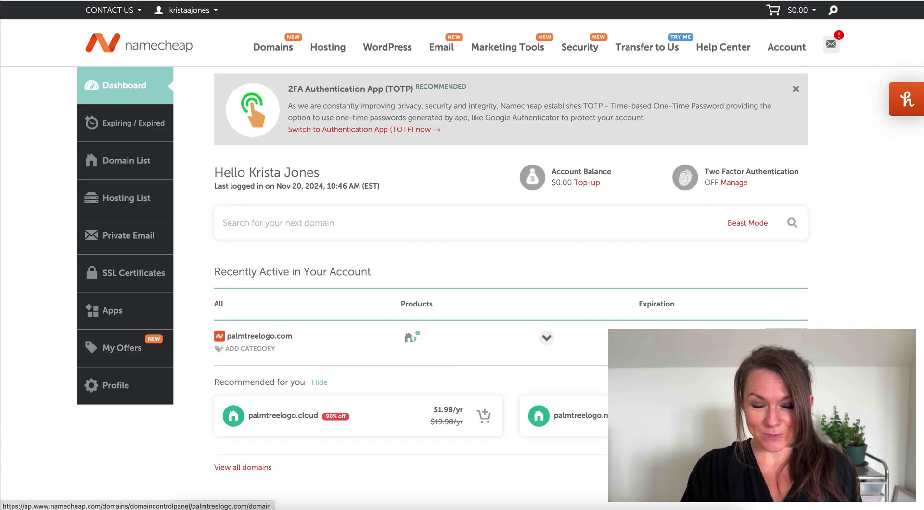
- In palmtreelogo.com's Namecheap DNS, replace the @ TXT record value with Google's verification code and save
{"action": "left_click", "coordinate": [787, 338]}
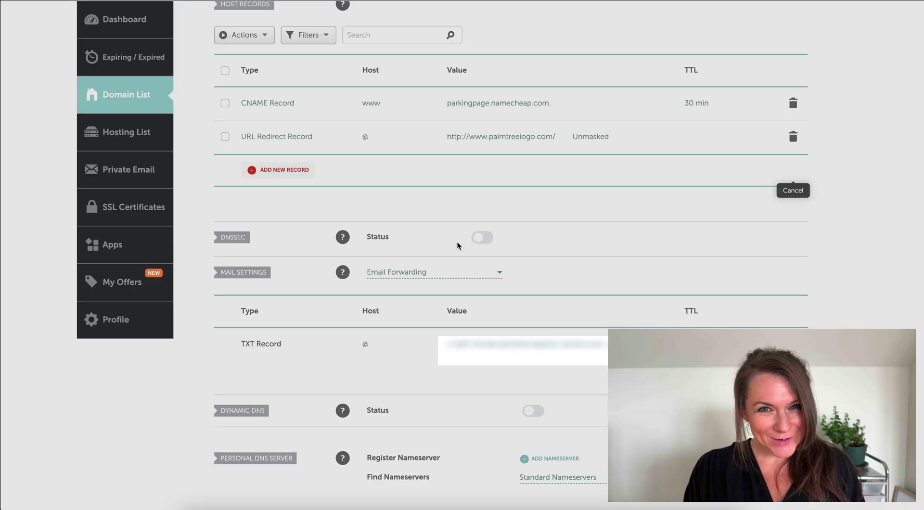
{"action": "scroll", "coordinate": [457, 241], "scroll_direction": "down", "scroll_amount": 2}
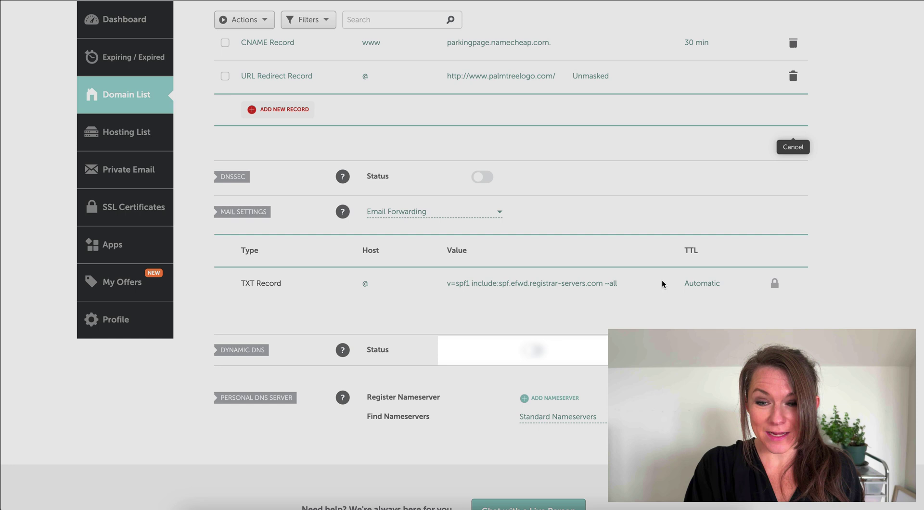
{"action": "left_click", "coordinate": [708, 285]}
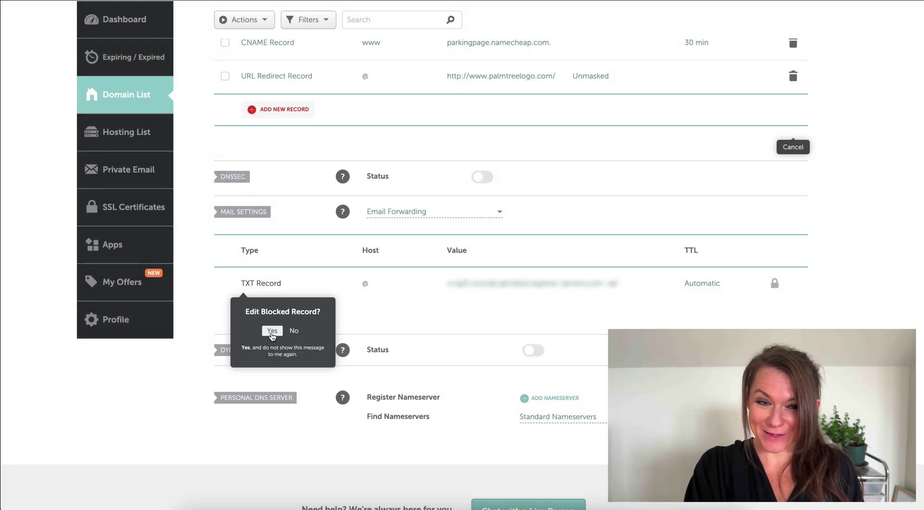
{"action": "left_click", "coordinate": [269, 331]}
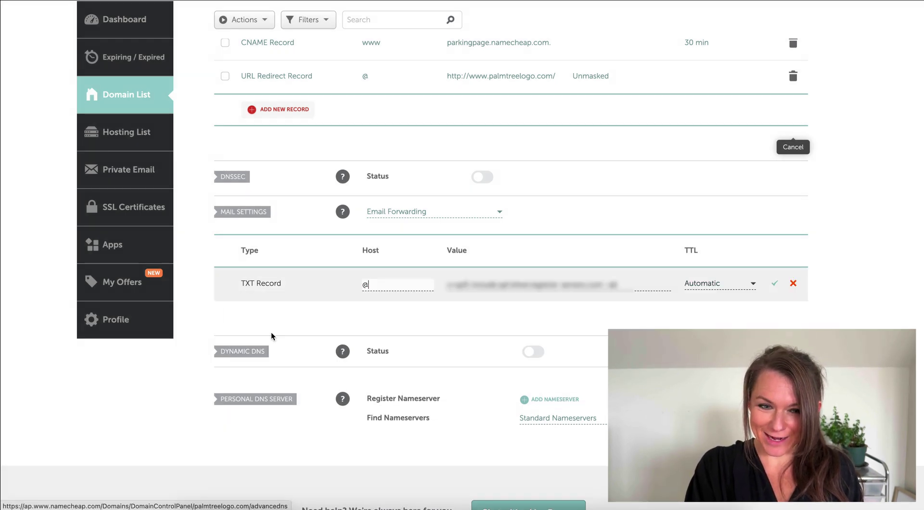
{"action": "triple_click", "coordinate": [527, 285]}
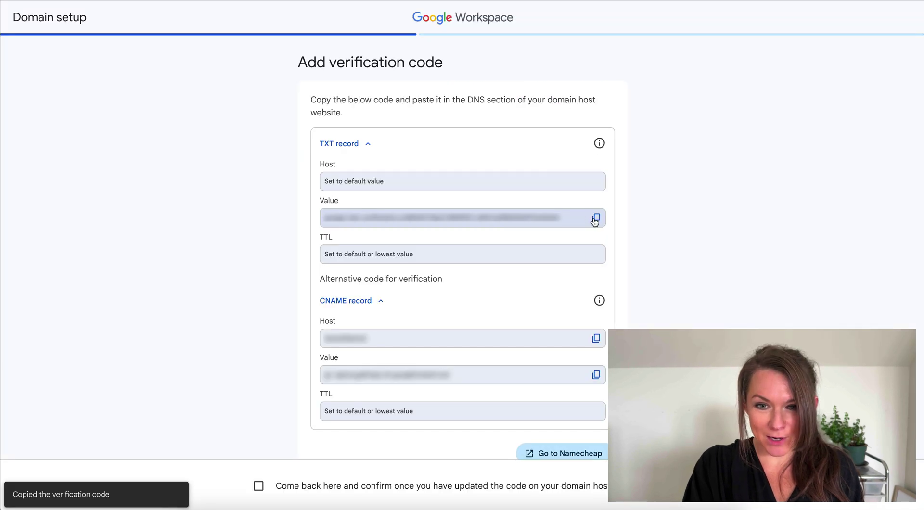
{"action": "left_click", "coordinate": [596, 219]}
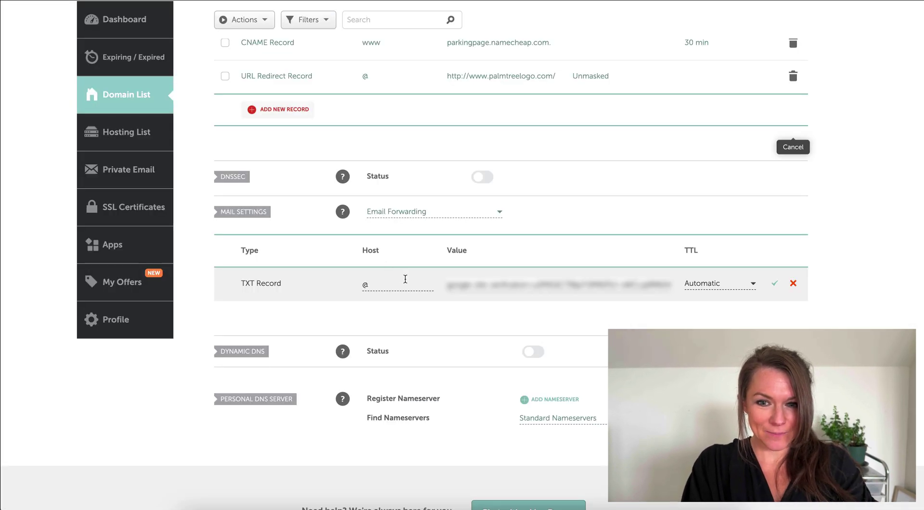
{"action": "triple_click", "coordinate": [481, 287]}
{"action": "key", "text": "ctrl+v"}
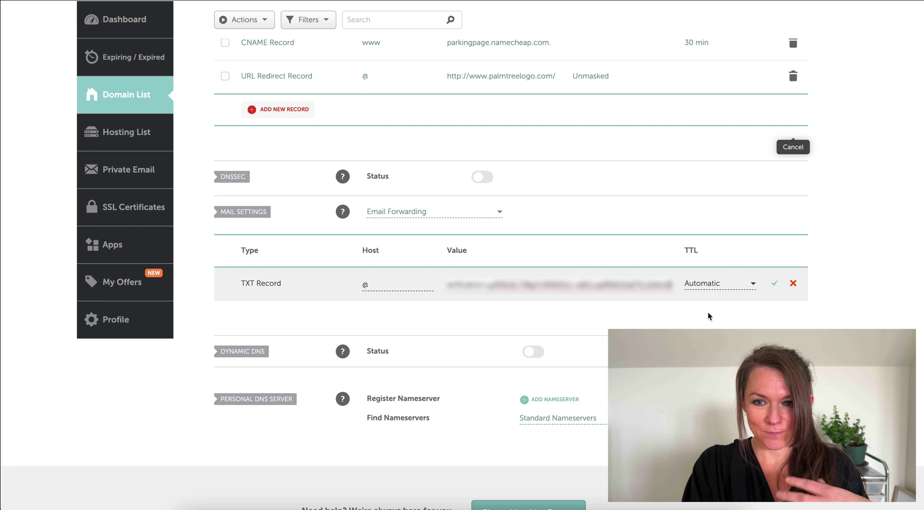
{"action": "left_click", "coordinate": [774, 284]}
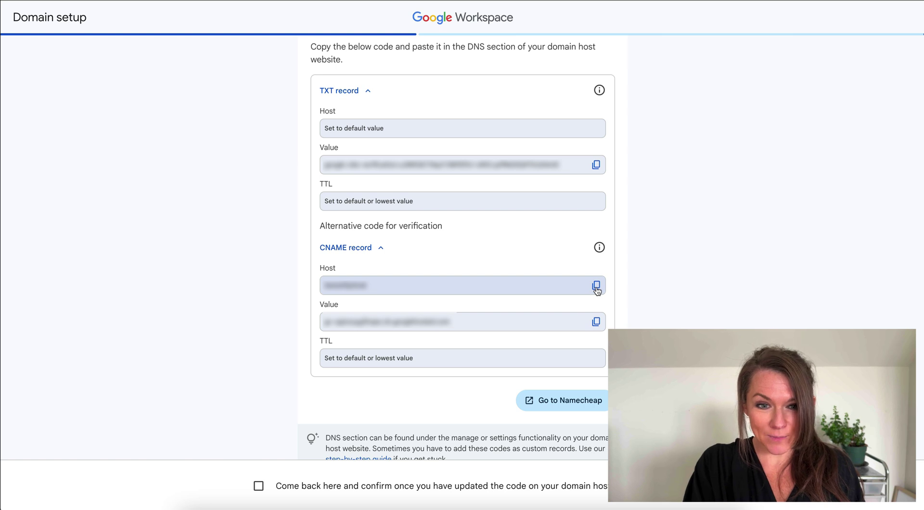
- Add a new CNAME record in Namecheap with Google's CNAME host code as its host
{"action": "left_click", "coordinate": [596, 286]}
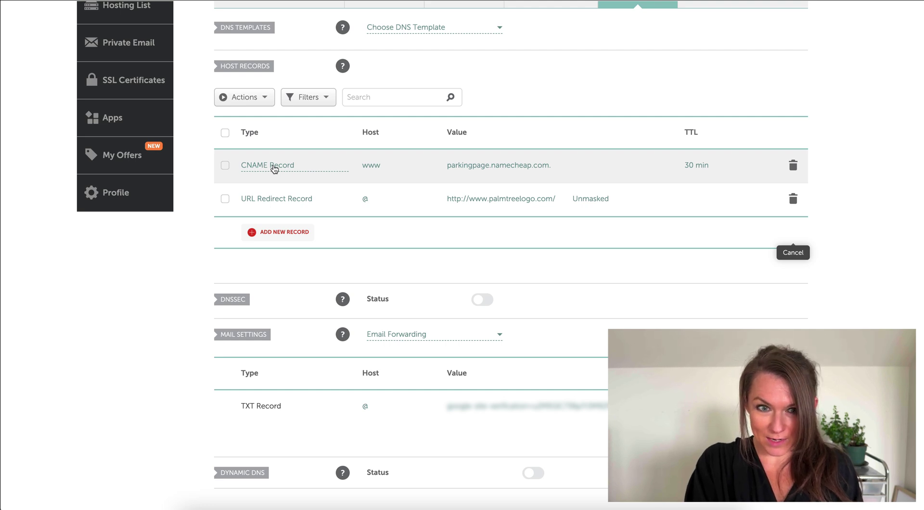
{"action": "left_click", "coordinate": [281, 233]}
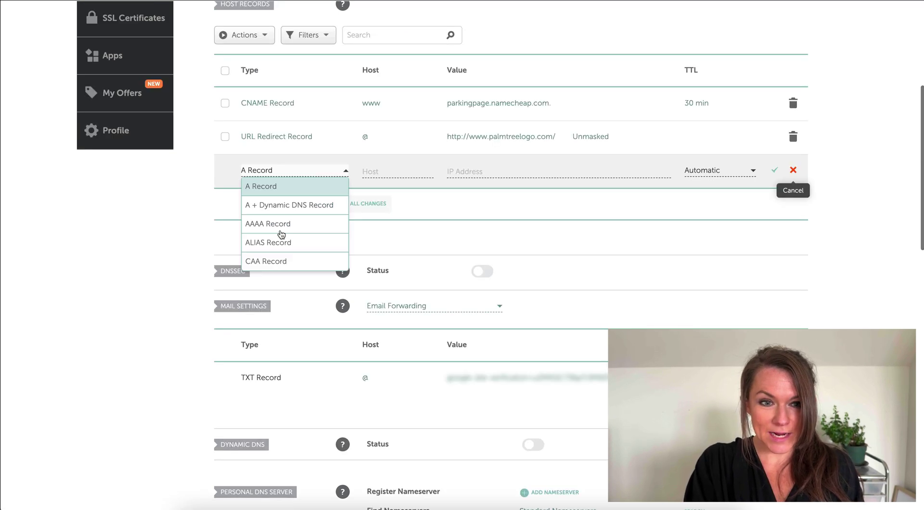
{"action": "scroll", "coordinate": [290, 248], "scroll_direction": "down", "scroll_amount": 5}
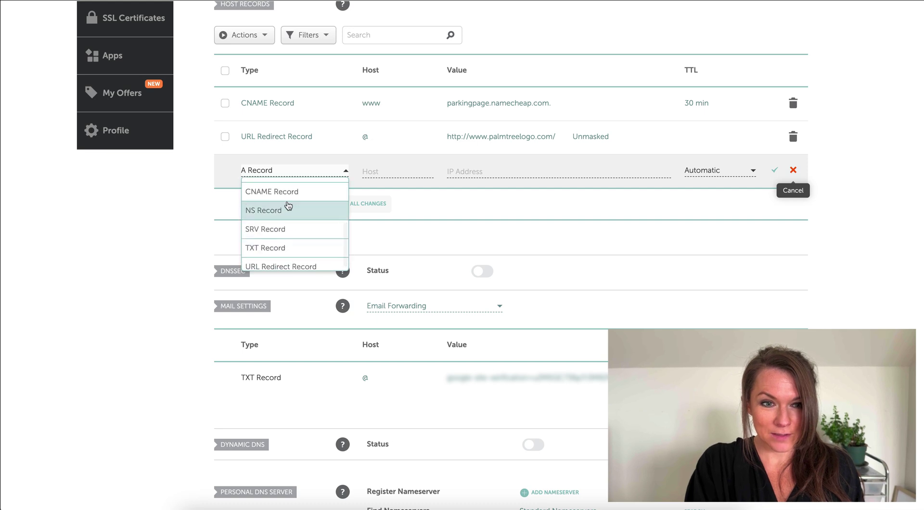
{"action": "left_click", "coordinate": [292, 190]}
{"action": "left_click", "coordinate": [392, 171]}
{"action": "key", "text": "ctrl+v"}
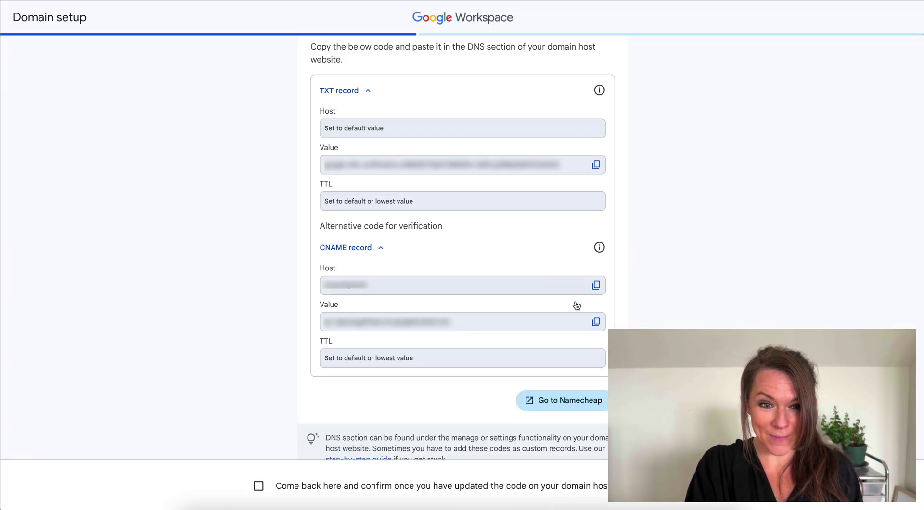
- Paste Google's CNAME value code as the record's target and save the CNAME record
{"action": "left_click", "coordinate": [595, 322]}
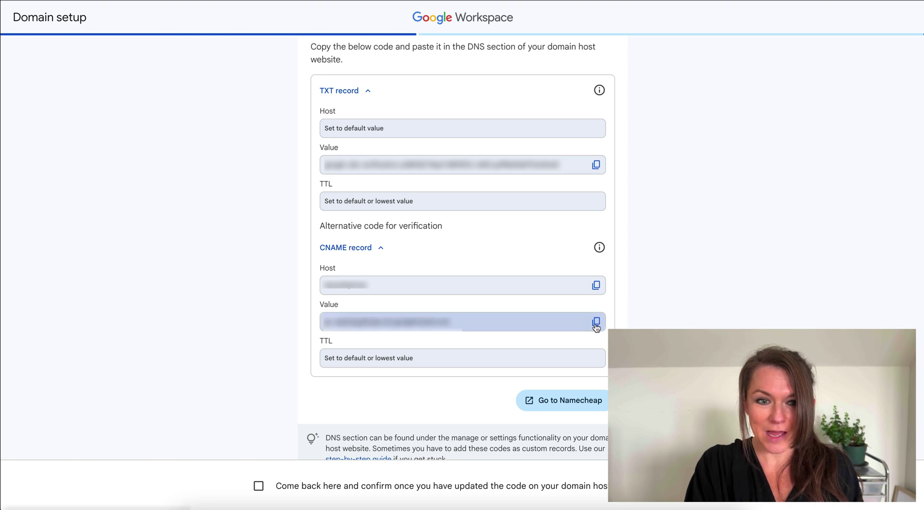
{"action": "left_click", "coordinate": [596, 327]}
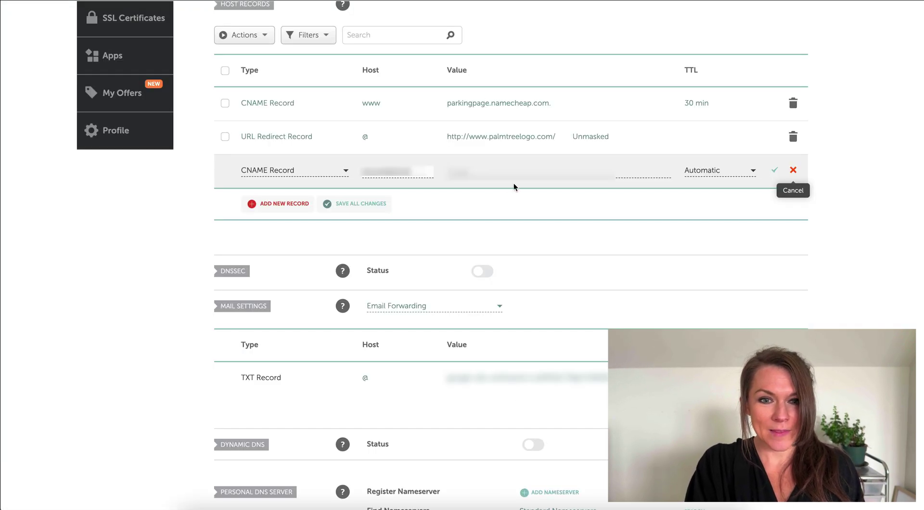
{"action": "left_click", "coordinate": [506, 175]}
{"action": "key", "text": "ctrl+v"}
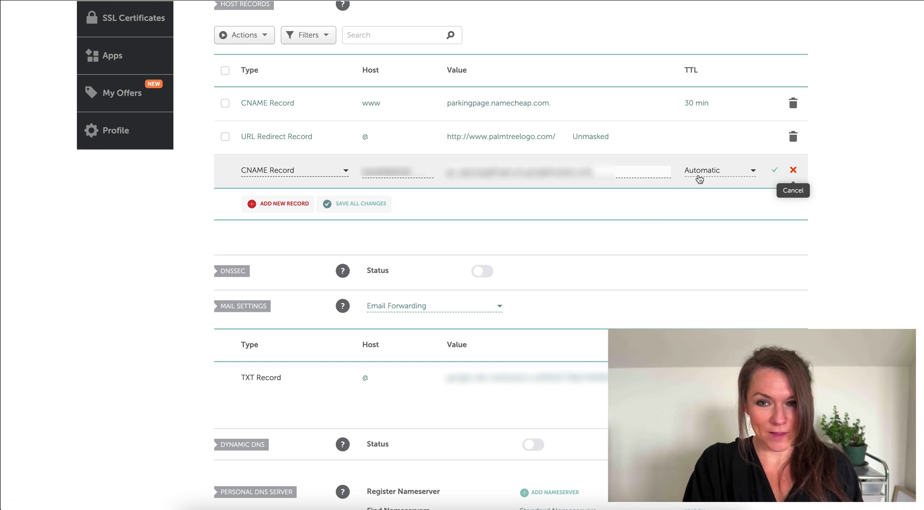
{"action": "left_click", "coordinate": [773, 175]}
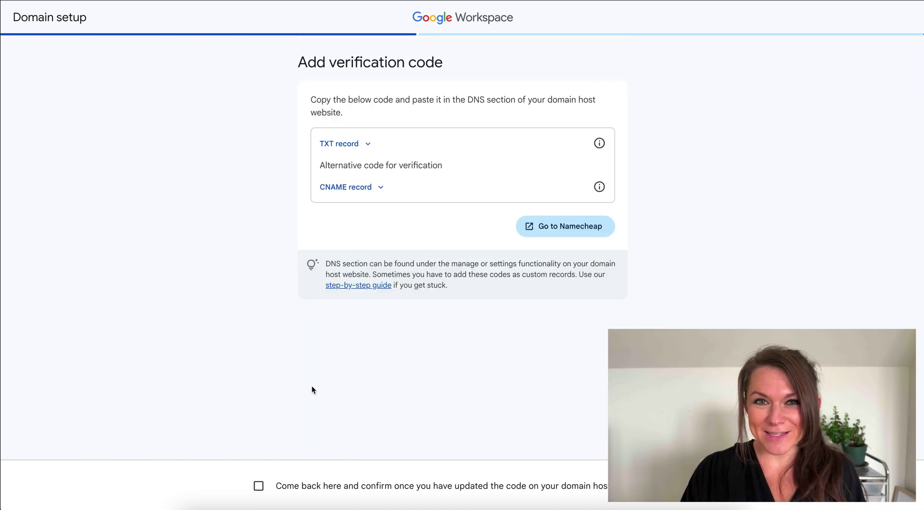
- Confirm the verification records were added, then proceed with Gmail activation for all users
{"action": "left_click", "coordinate": [259, 488]}
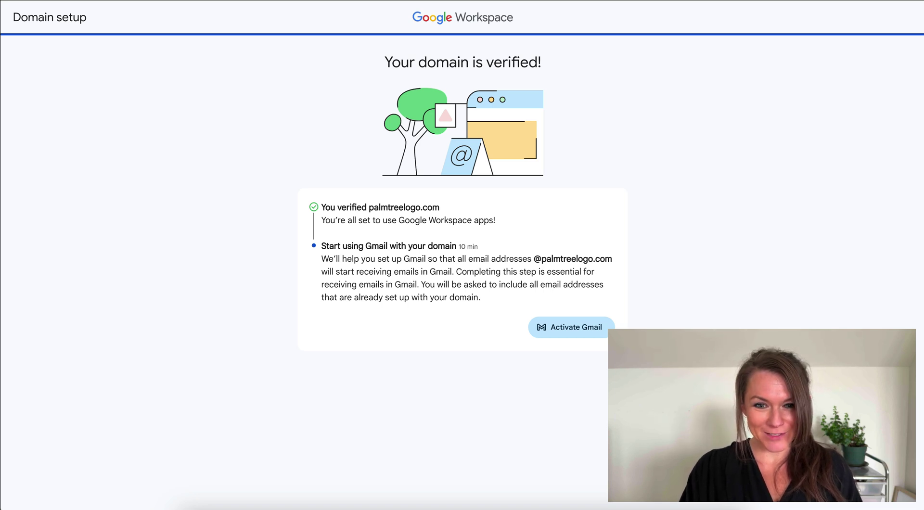
{"action": "left_click", "coordinate": [597, 329]}
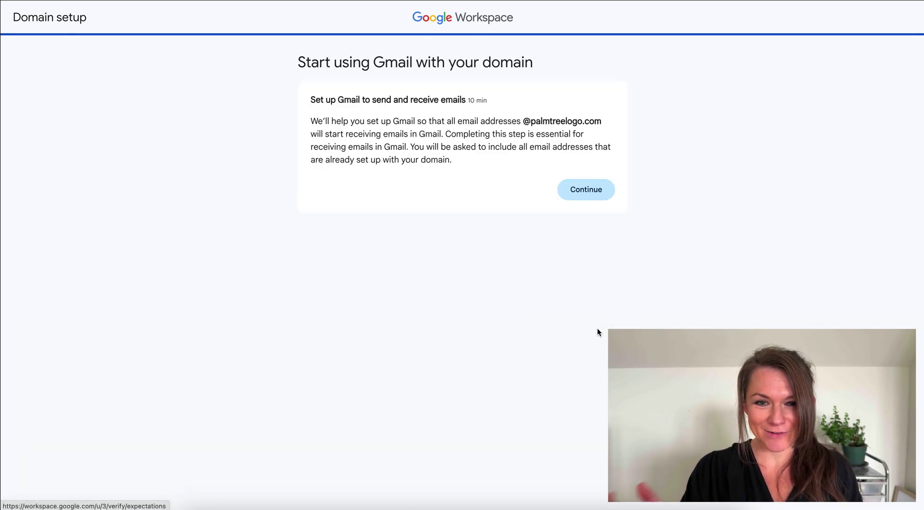
{"action": "left_click", "coordinate": [595, 193]}
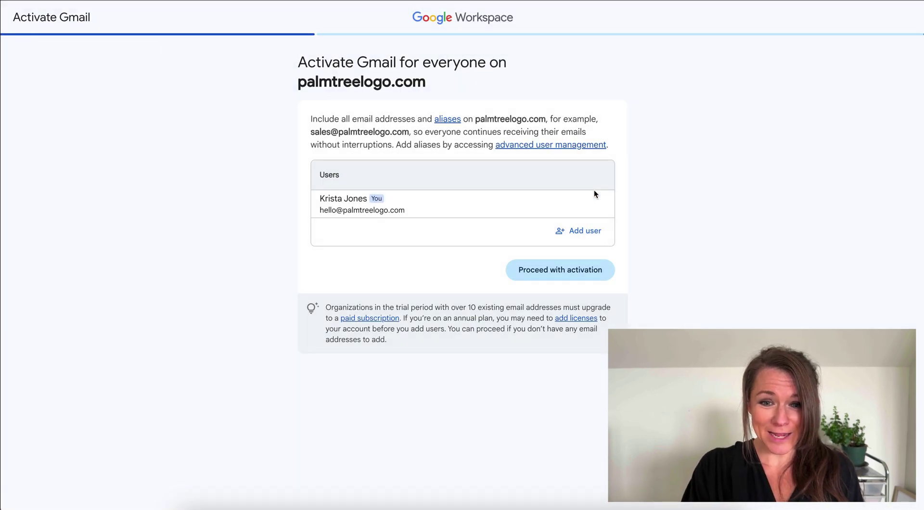
{"action": "left_click", "coordinate": [566, 268]}
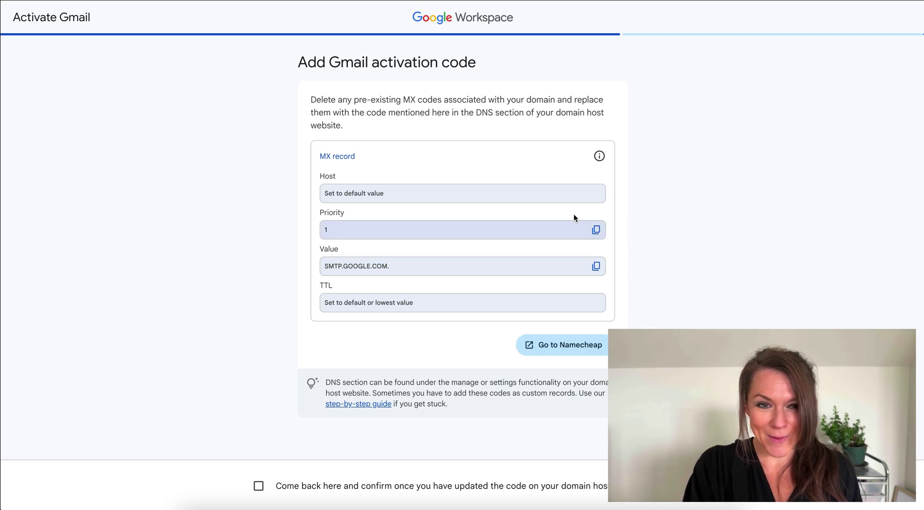
- Switch Namecheap mail settings to Custom MX and save the MX record @ → SMTP.GOOGLE.COM., priority 1
{"action": "left_click", "coordinate": [596, 266]}
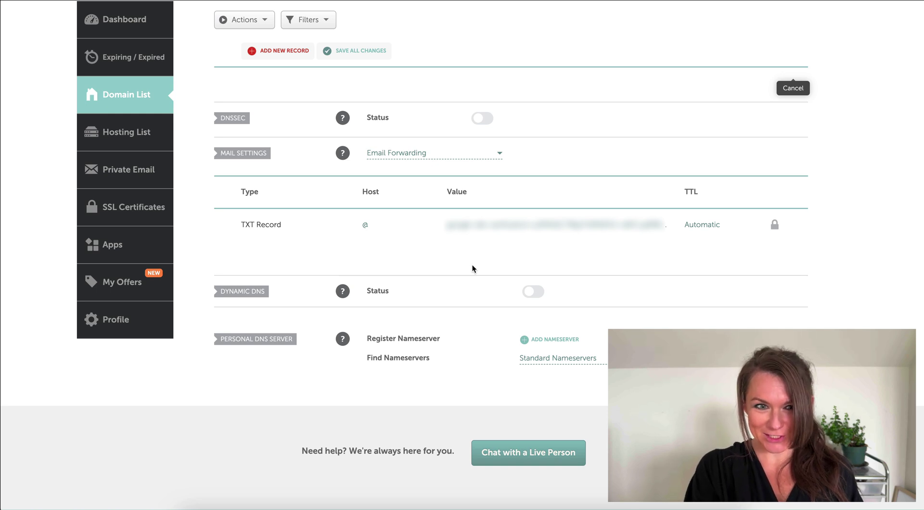
{"action": "left_click", "coordinate": [406, 154]}
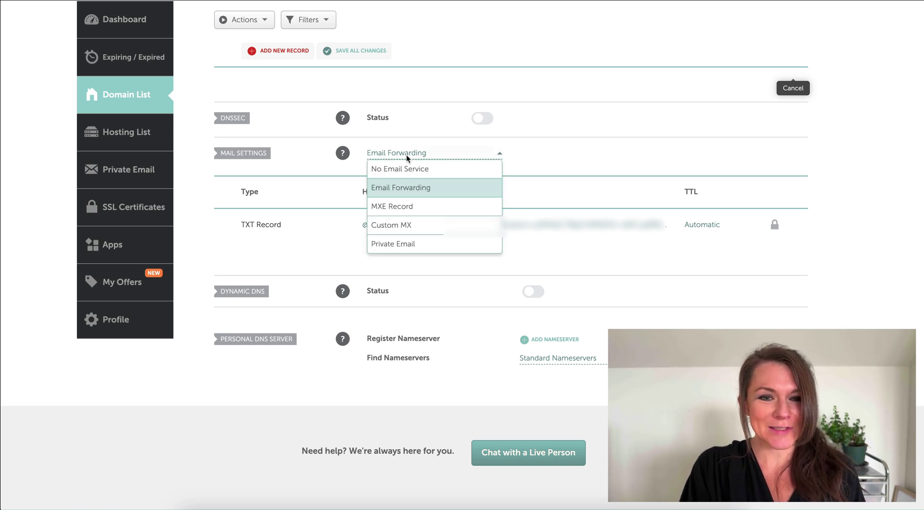
{"action": "left_click", "coordinate": [407, 224]}
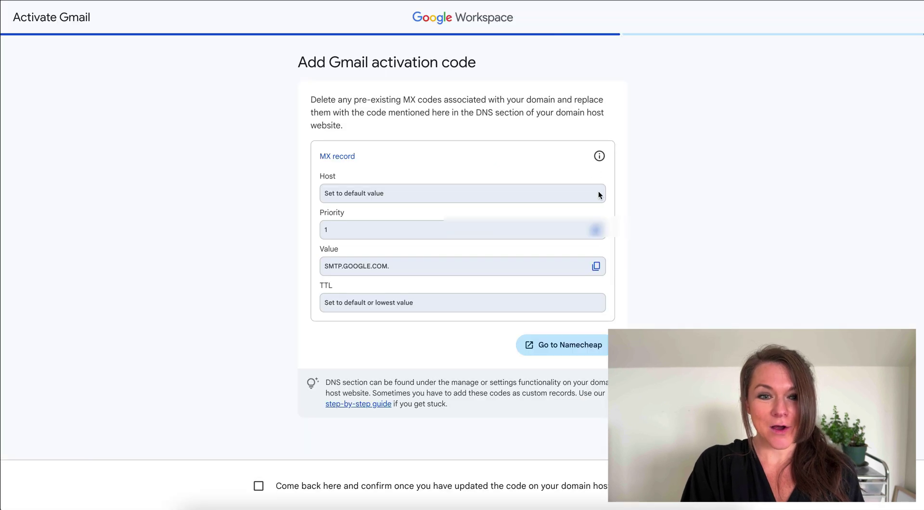
{"action": "left_click", "coordinate": [596, 267]}
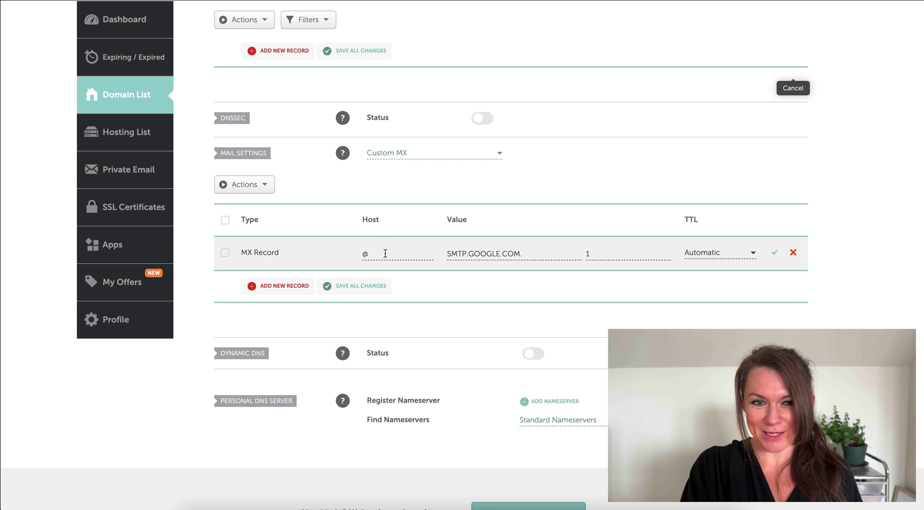
{"action": "left_click", "coordinate": [385, 253]}
{"action": "left_click_drag", "start_coordinate": [386, 253], "coordinate": [364, 250]}
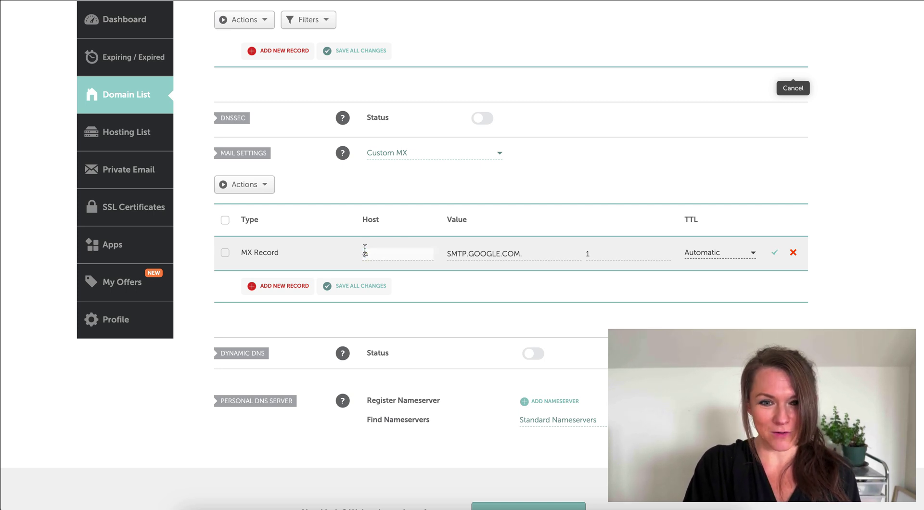
{"action": "left_click", "coordinate": [453, 252]}
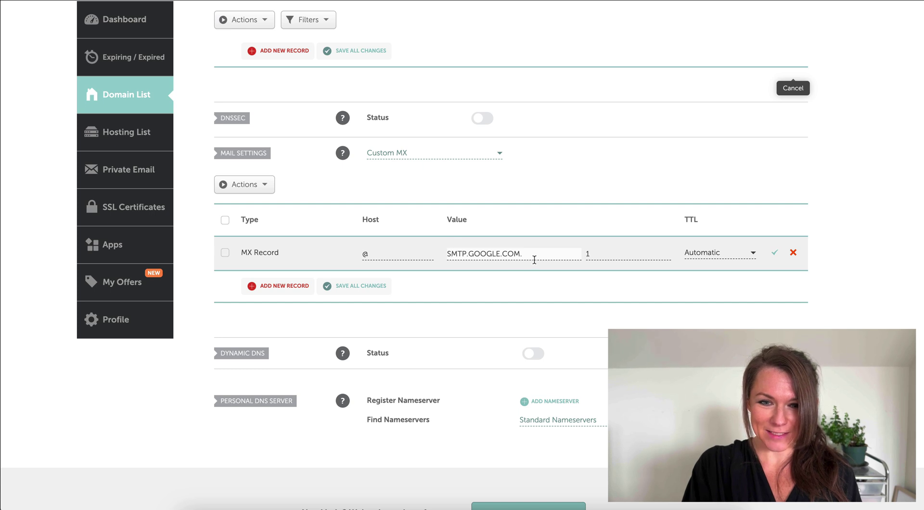
{"action": "left_click", "coordinate": [602, 260]}
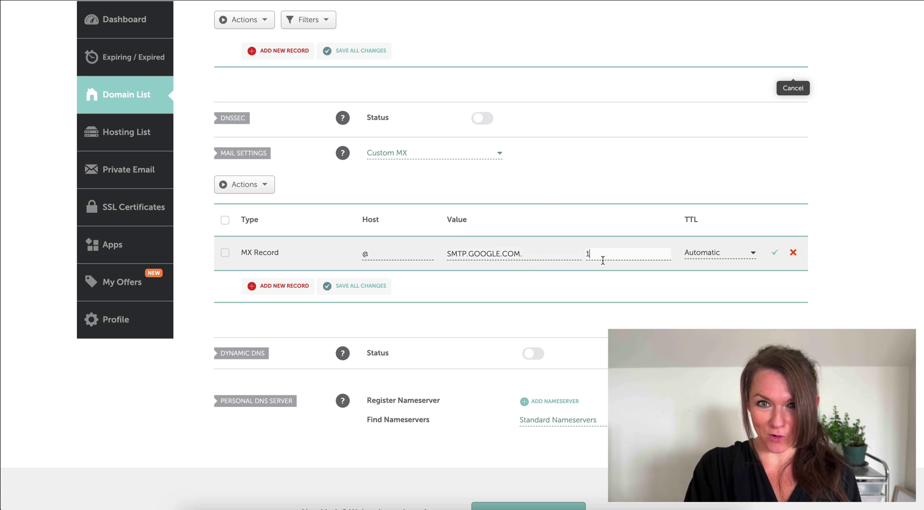
{"action": "left_click", "coordinate": [775, 253]}
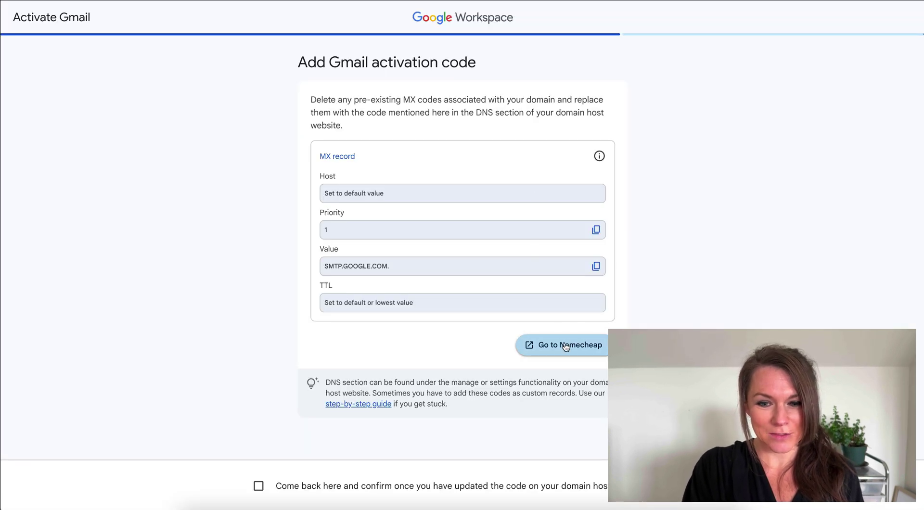
- Confirm the MX record, finish Gmail activation, and answer 'not sure' to both personalization questions
{"action": "left_click", "coordinate": [258, 486]}
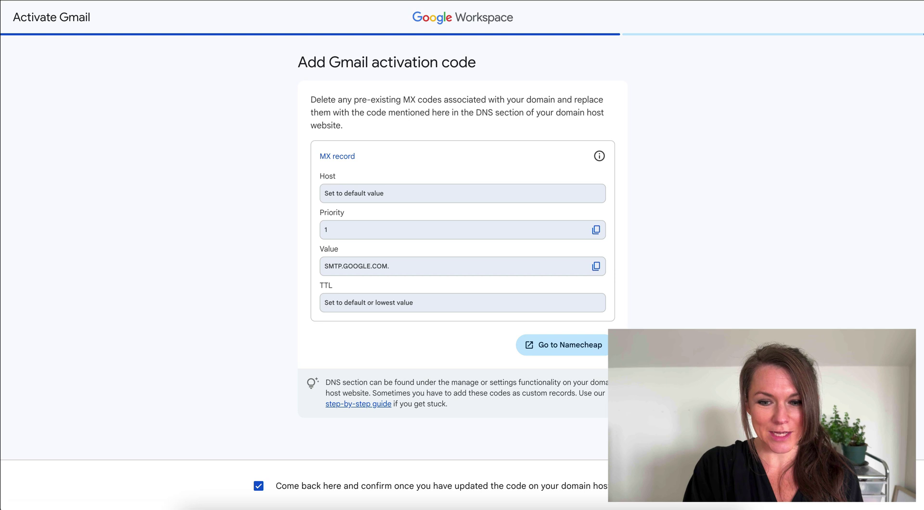
{"action": "left_click", "coordinate": [876, 485]}
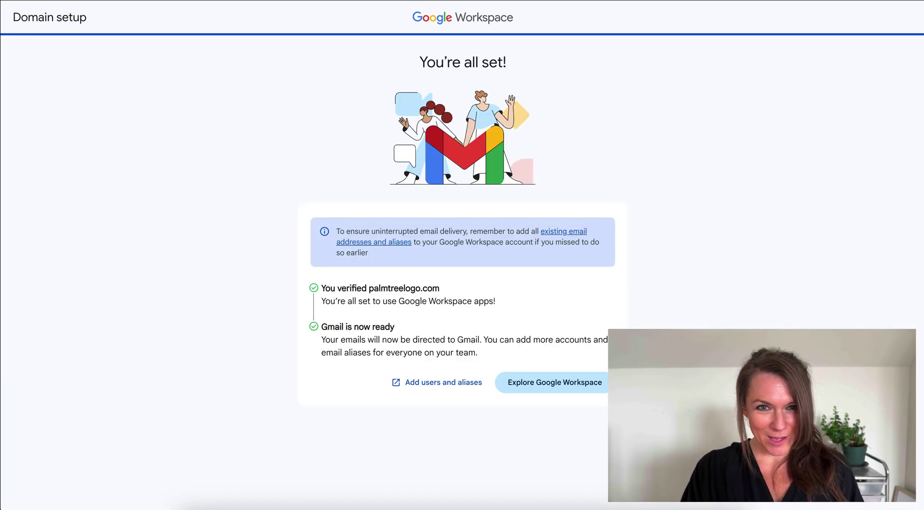
{"action": "left_click", "coordinate": [571, 387]}
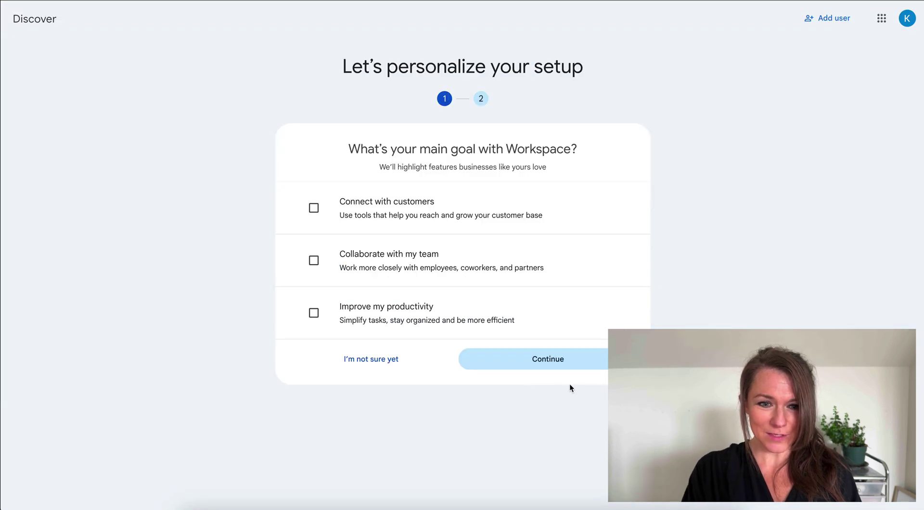
{"action": "left_click", "coordinate": [393, 359]}
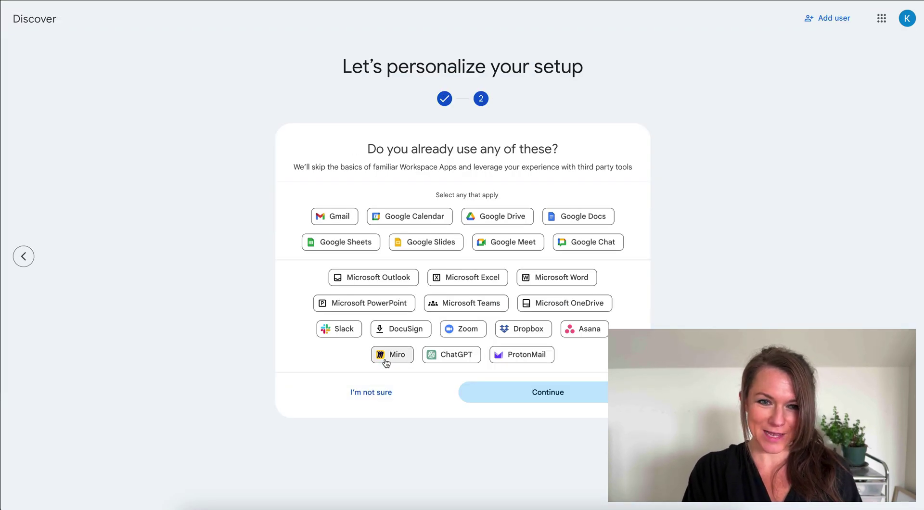
{"action": "left_click", "coordinate": [352, 394]}
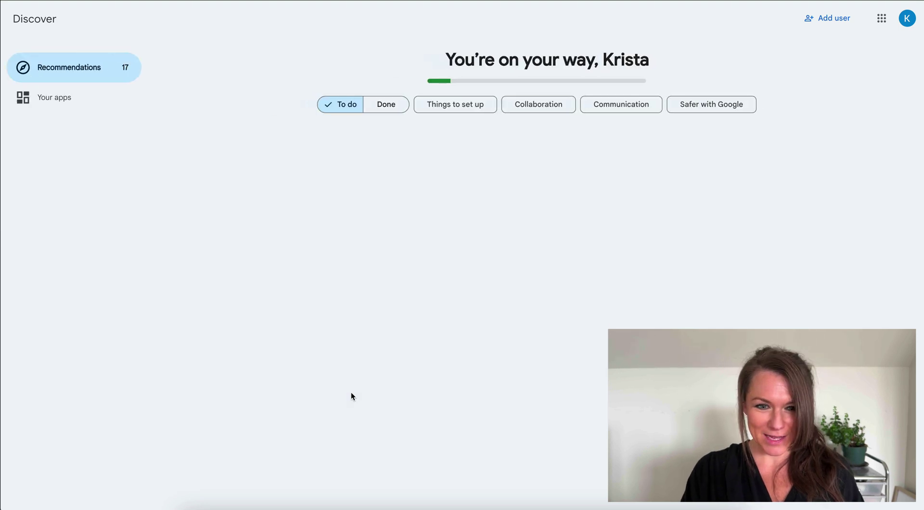